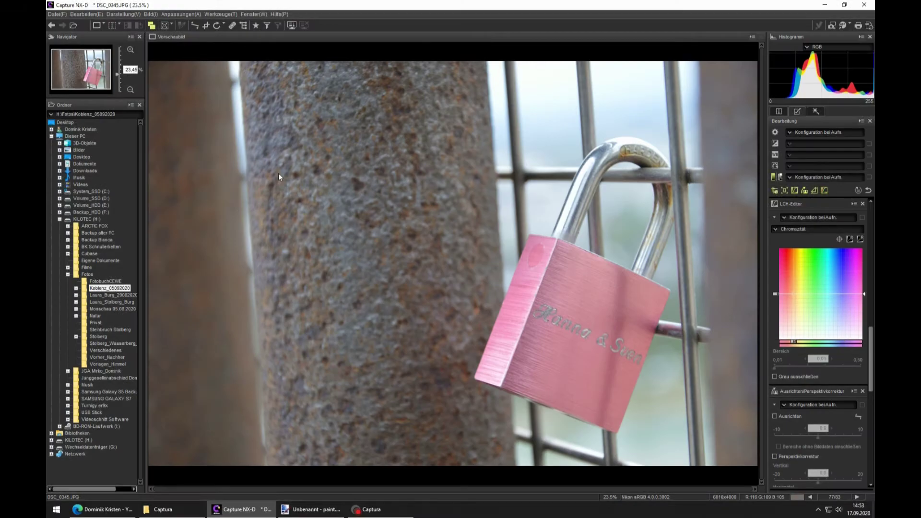
# Straighten the photo about 4.1 degrees by tracing the rusty pole's edge.
pyautogui.click(196, 25)
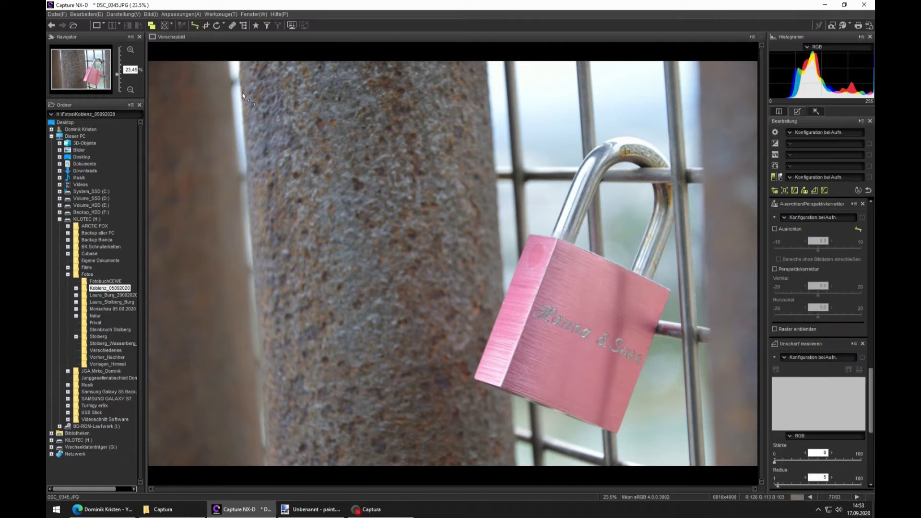
pyautogui.moveTo(247, 168)
pyautogui.mouseDown()
pyautogui.moveTo(269, 299)
pyautogui.moveTo(258, 329)
pyautogui.mouseUp()
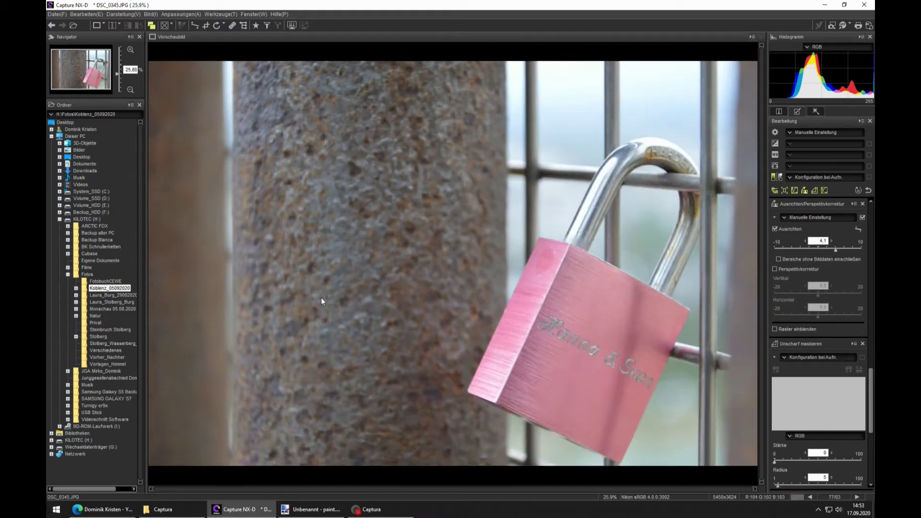
# Lower the brightness to −7 in the Brightness/Contrast/Saturation panel.
pyautogui.click(774, 178)
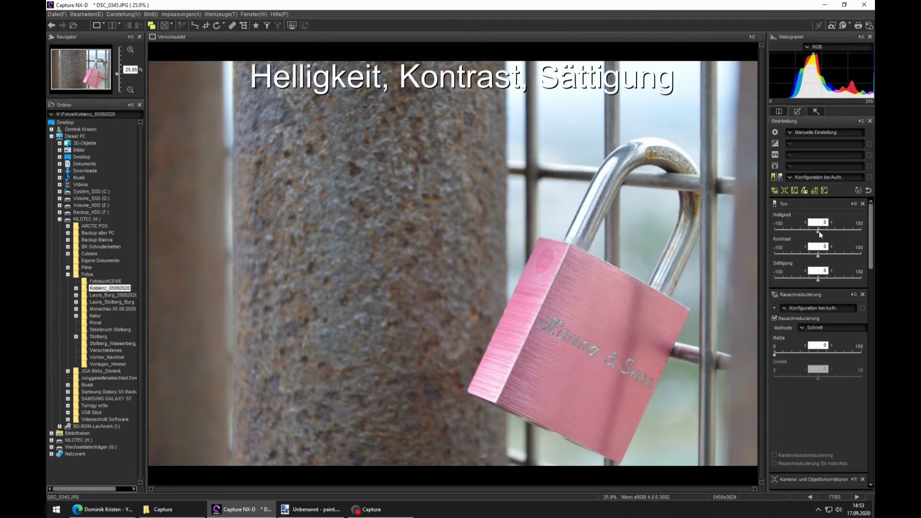
pyautogui.moveTo(819, 232)
pyautogui.mouseDown()
pyautogui.moveTo(825, 256)
pyautogui.moveTo(806, 281)
pyautogui.moveTo(793, 281)
pyautogui.mouseUp()
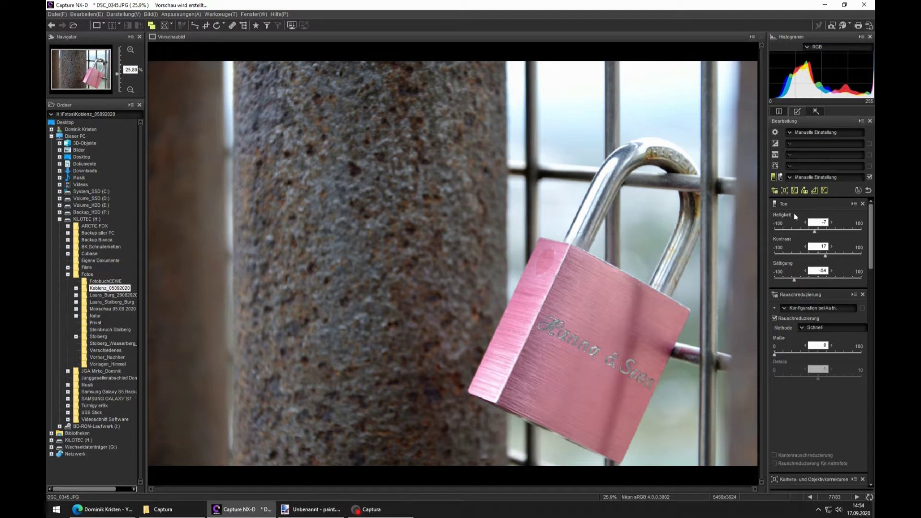
# In the LCH editor, lower the chroma curve's high end and add a raised point with range 0.13.
pyautogui.click(796, 191)
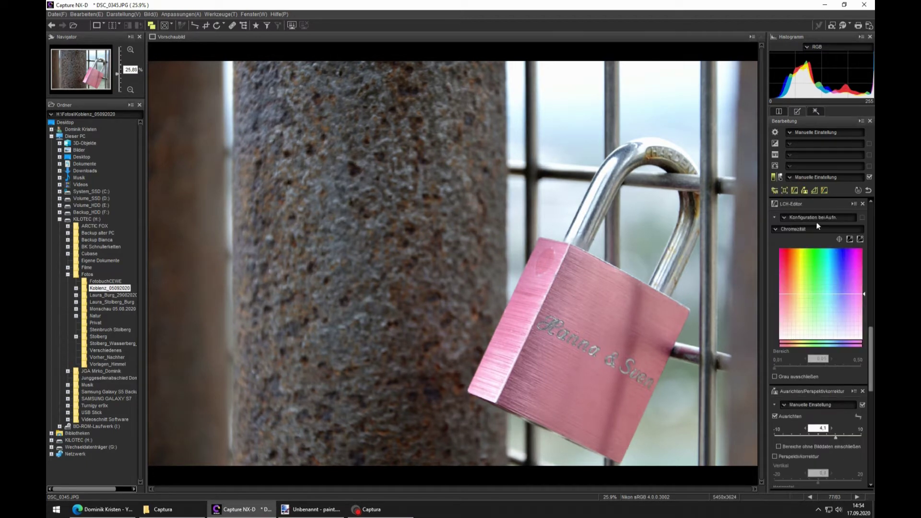
pyautogui.click(864, 306)
pyautogui.moveTo(864, 305); pyautogui.dragTo(866, 314)
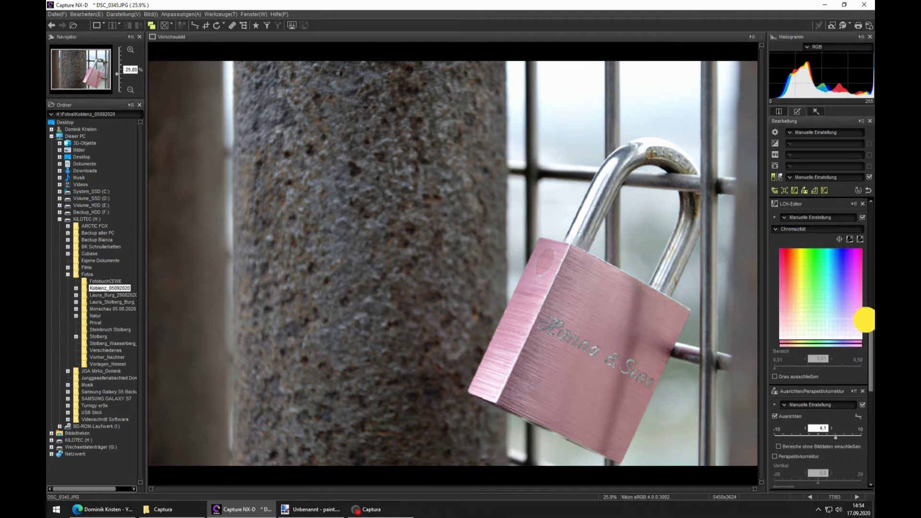
pyautogui.click(856, 312)
pyautogui.moveTo(856, 312); pyautogui.dragTo(855, 303)
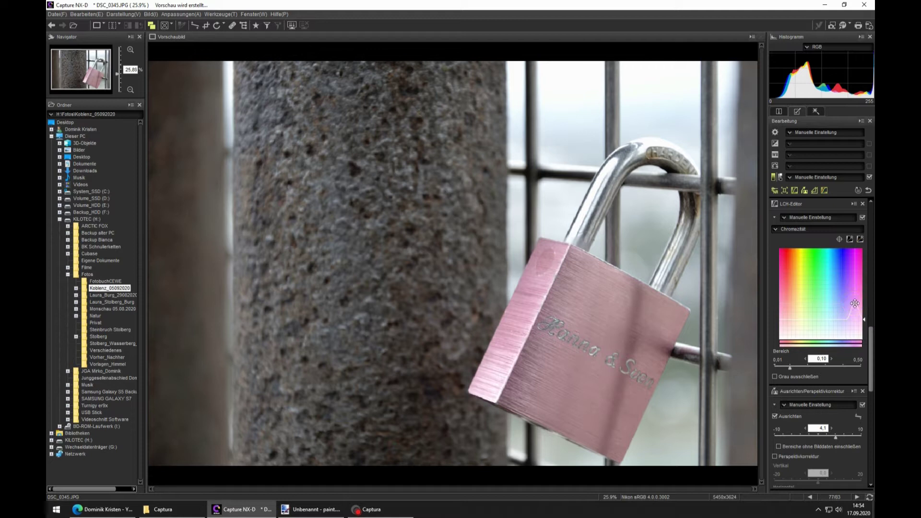
pyautogui.moveTo(790, 367); pyautogui.dragTo(796, 367)
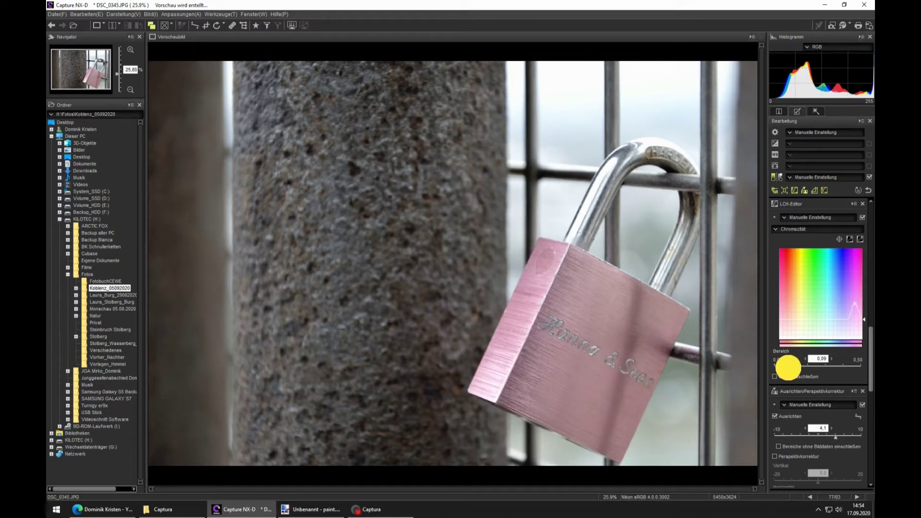
pyautogui.moveTo(859, 308); pyautogui.dragTo(857, 285)
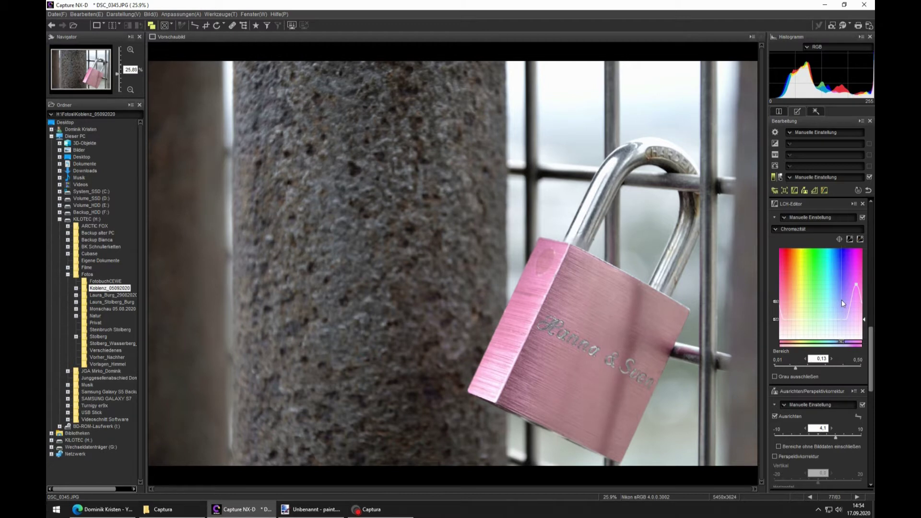
# Lift the Schatten slider in the Tone (Details) panel, then ease it back.
pyautogui.click(779, 178)
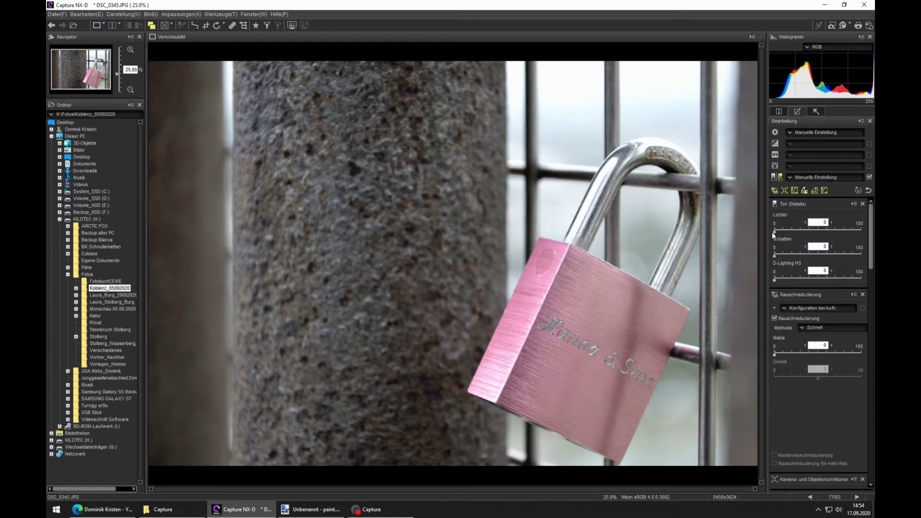
pyautogui.moveTo(778, 255); pyautogui.dragTo(780, 255)
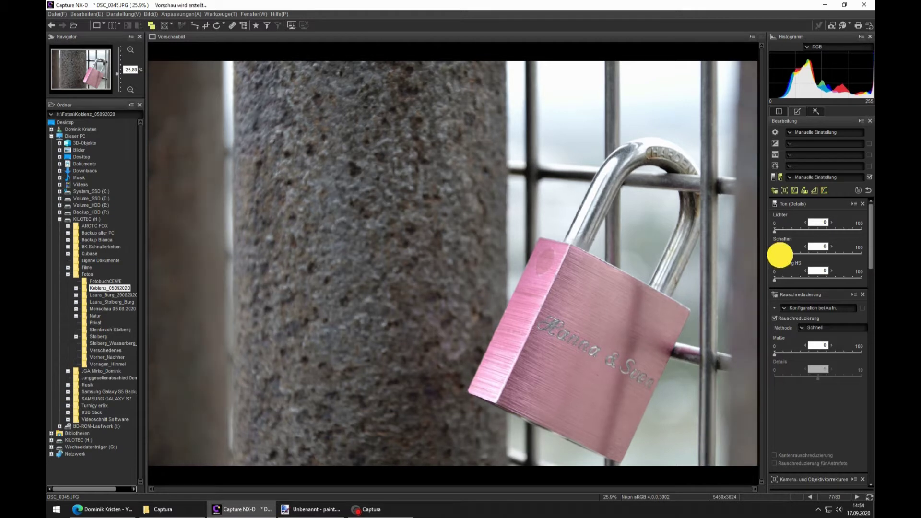
pyautogui.moveTo(781, 254)
pyautogui.mouseDown()
pyautogui.moveTo(773, 256)
pyautogui.moveTo(777, 279)
pyautogui.mouseUp()
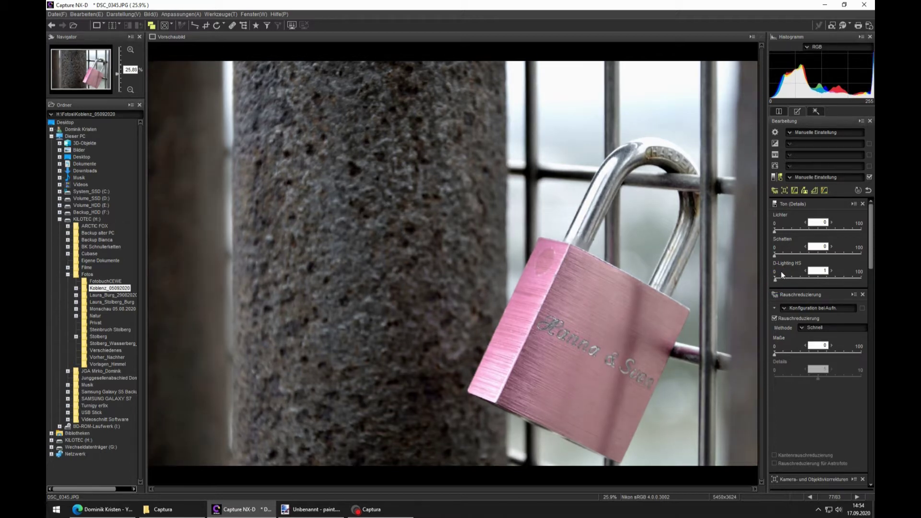
# Pull the chroma curve's high-chroma end further down in the LCH editor.
pyautogui.scroll(-5, 781, 271)
pyautogui.scroll(-5, 781, 272)
pyautogui.moveTo(865, 318); pyautogui.dragTo(865, 328)
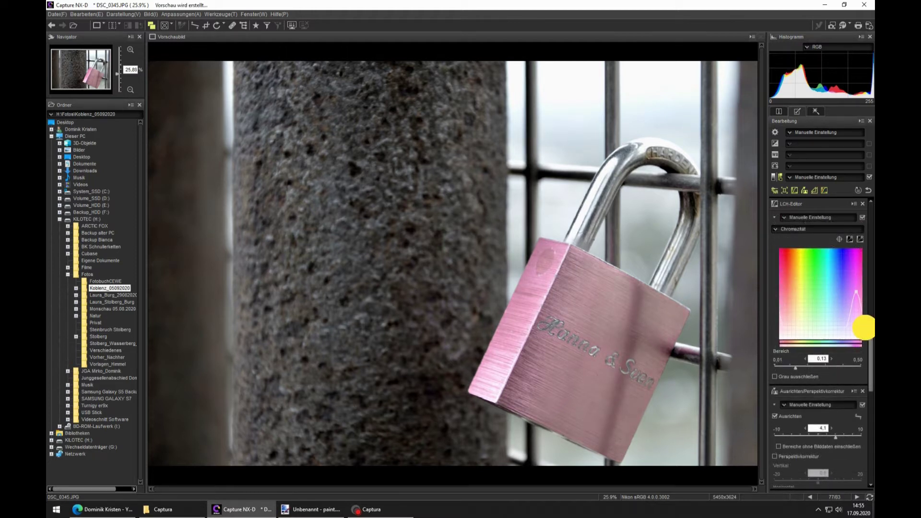
pyautogui.moveTo(867, 327); pyautogui.dragTo(865, 326)
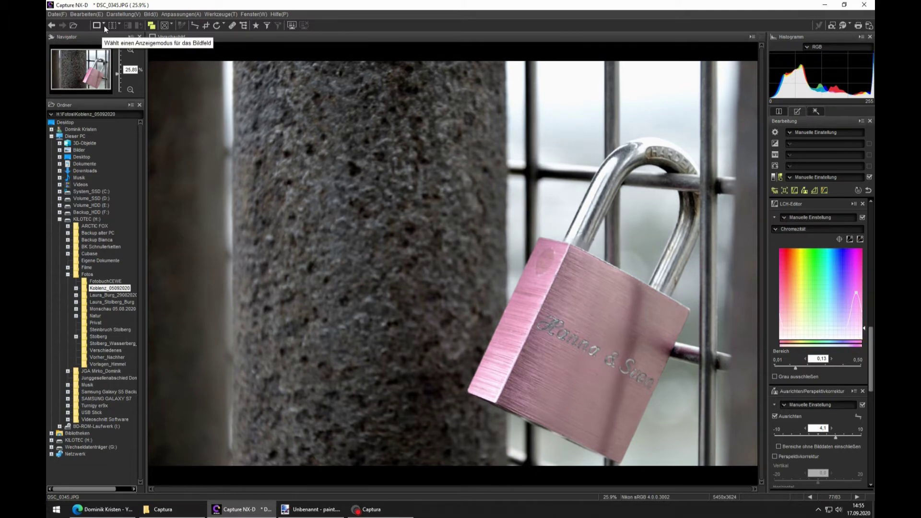
# Show the unedited original beside the edited photo in Vorher/Nachher view.
pyautogui.click(119, 27)
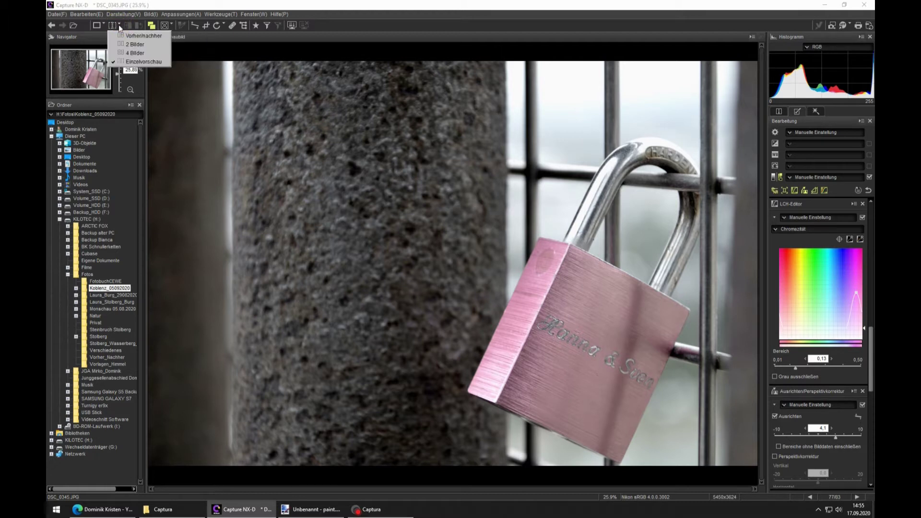
pyautogui.click(123, 35)
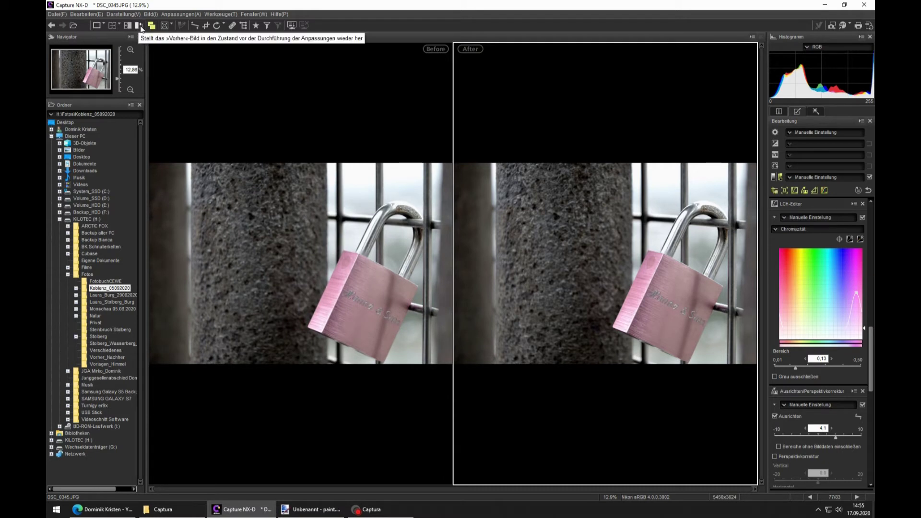
pyautogui.click(140, 25)
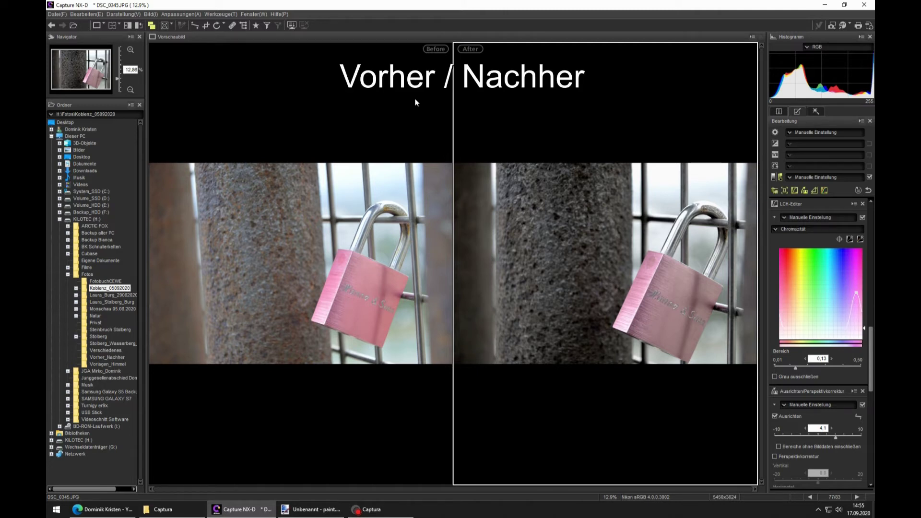
# Return to Einzelvorschau and tick Vignettierungskorrektur under camera and lens corrections.
pyautogui.click(119, 26)
pyautogui.click(137, 37)
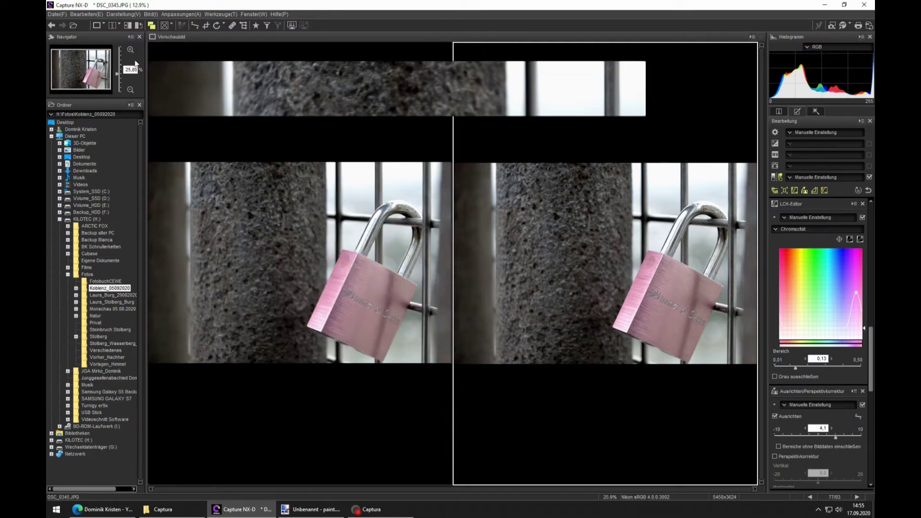
pyautogui.click(785, 191)
pyautogui.click(775, 340)
# Drag the vignetting correction slider down to about −96 to darken the corners.
pyautogui.moveTo(805, 357)
pyautogui.mouseDown()
pyautogui.moveTo(852, 360)
pyautogui.moveTo(781, 356)
pyautogui.mouseUp()
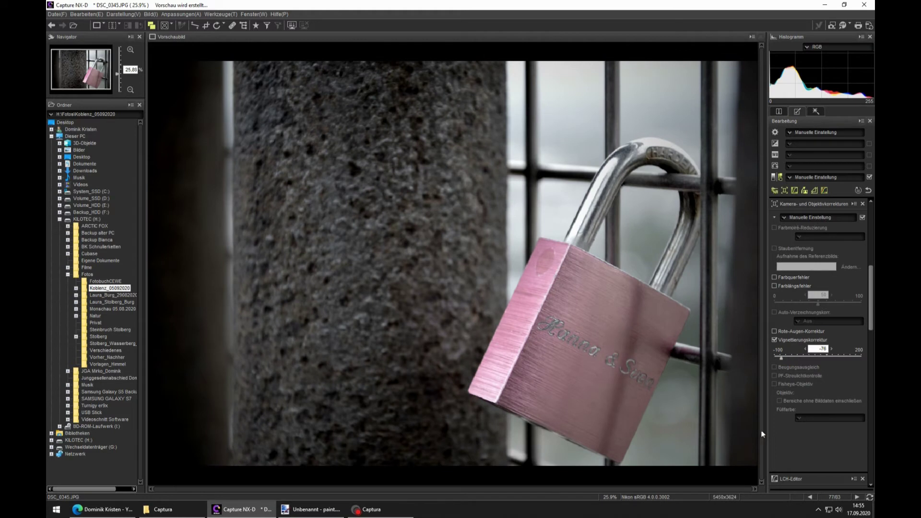
pyautogui.moveTo(780, 356); pyautogui.dragTo(775, 358)
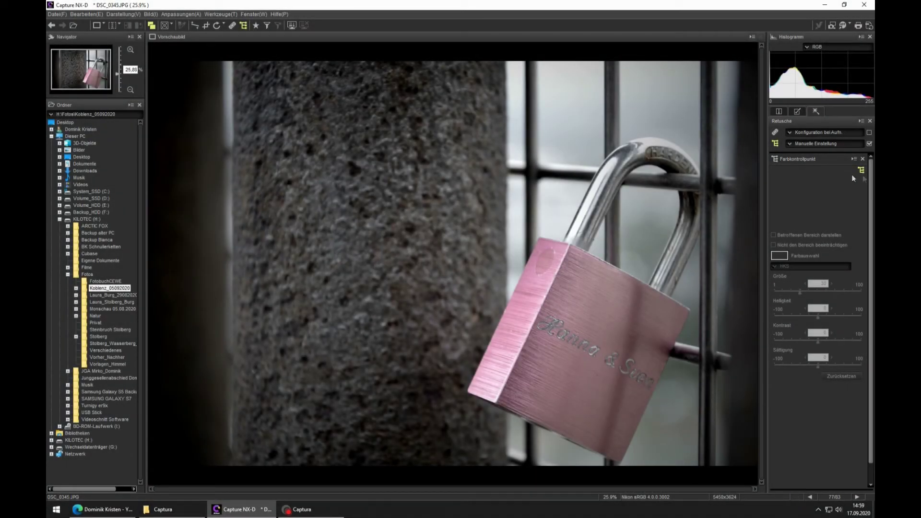
# Place a color control point on the background above the shackle and shrink it to size 7.
pyautogui.click(244, 25)
pyautogui.click(669, 96)
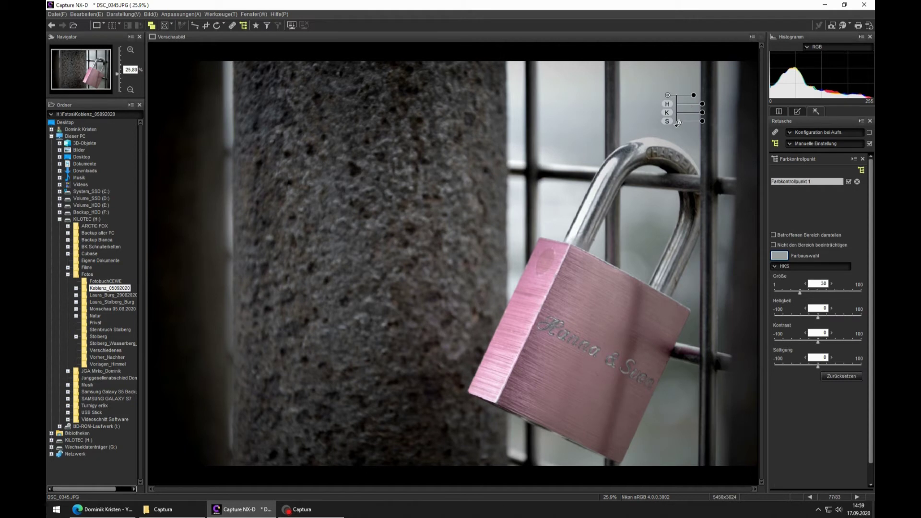
pyautogui.click(677, 124)
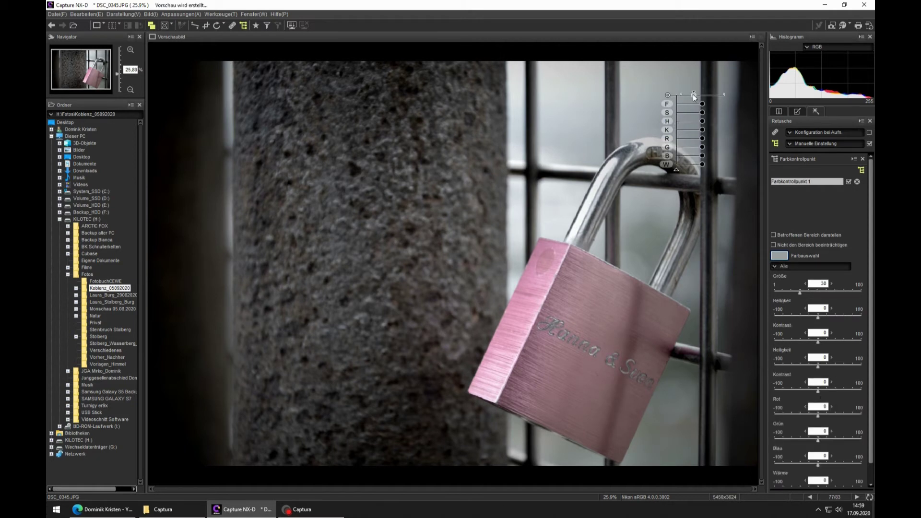
pyautogui.moveTo(693, 94); pyautogui.dragTo(687, 93)
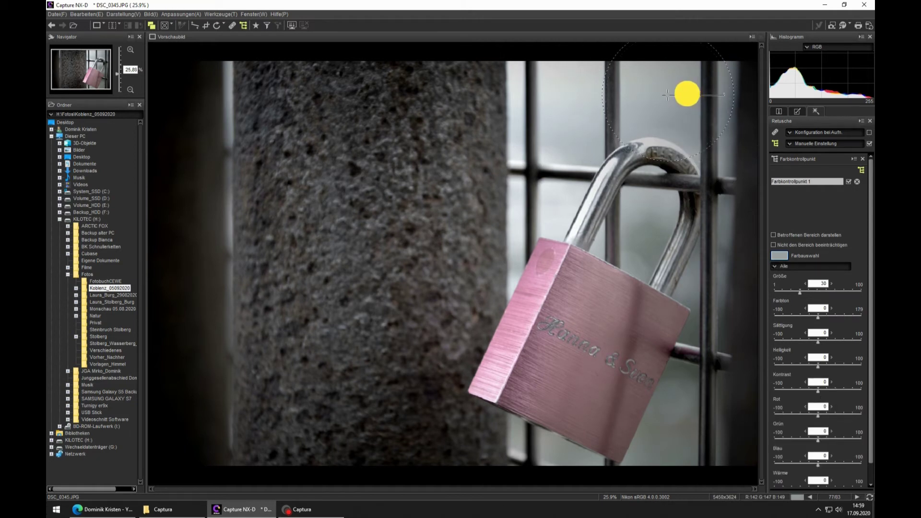
pyautogui.moveTo(687, 93); pyautogui.dragTo(709, 122)
pyautogui.click(703, 121)
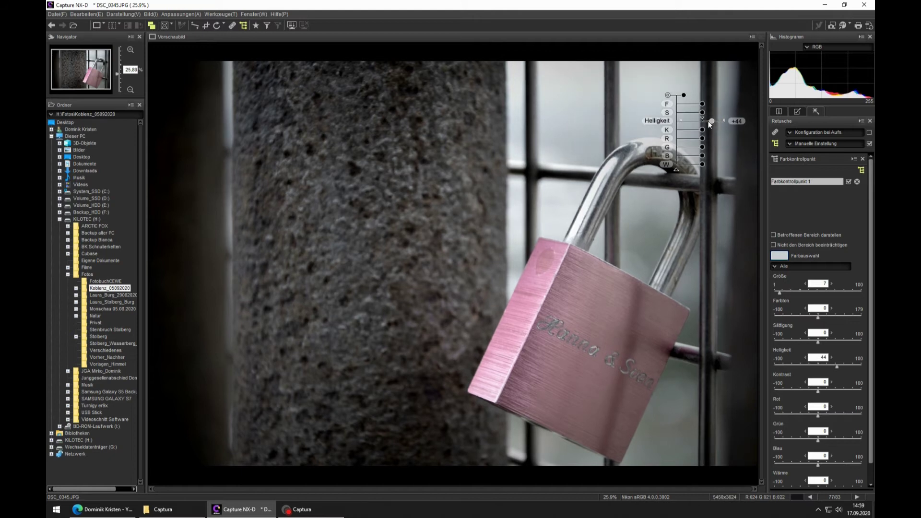
# Raise the control point's contrast, hue and warmth, and its brightness to +78.
pyautogui.moveTo(702, 130); pyautogui.dragTo(709, 134)
pyautogui.moveTo(703, 103); pyautogui.dragTo(715, 103)
pyautogui.moveTo(702, 165); pyautogui.dragTo(716, 164)
pyautogui.moveTo(712, 121)
pyautogui.mouseDown()
pyautogui.moveTo(715, 103)
pyautogui.moveTo(668, 94)
pyautogui.mouseUp()
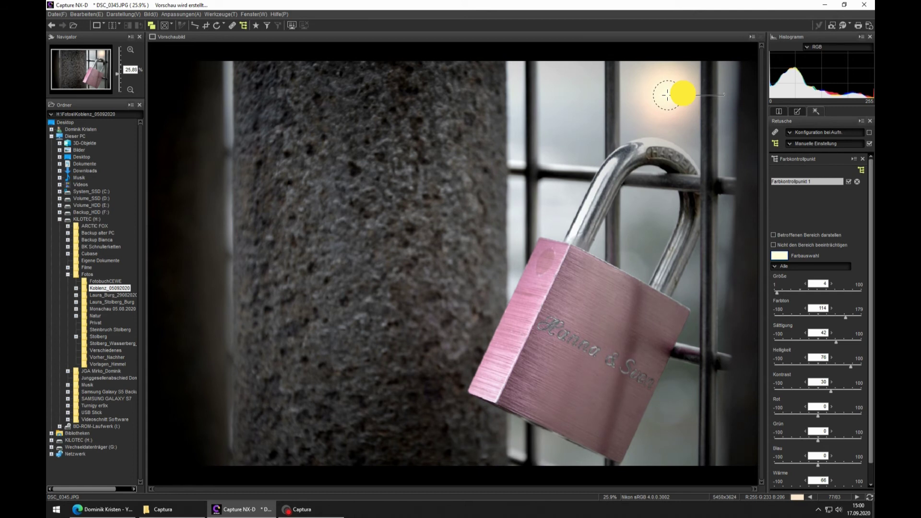
# Set the control point to size 5, brightness 86 and contrast 54.
pyautogui.moveTo(667, 95); pyautogui.dragTo(670, 95)
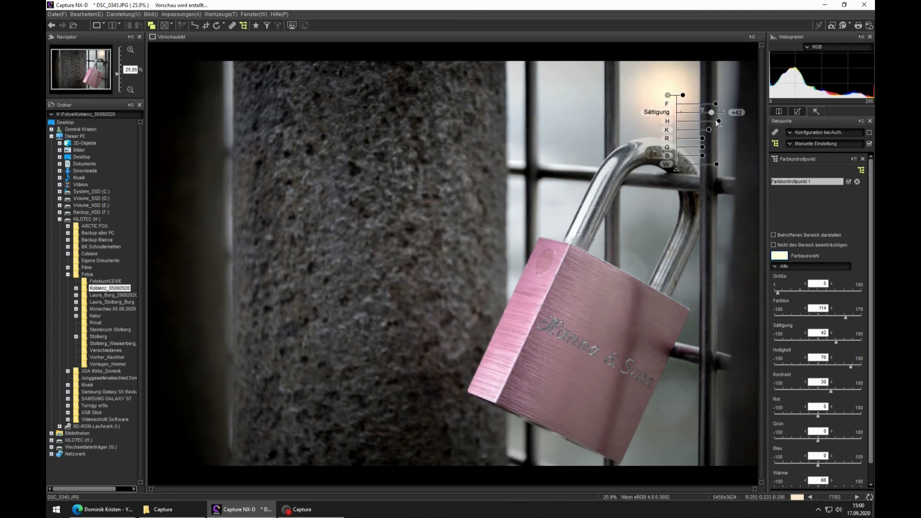
pyautogui.moveTo(718, 122); pyautogui.dragTo(723, 122)
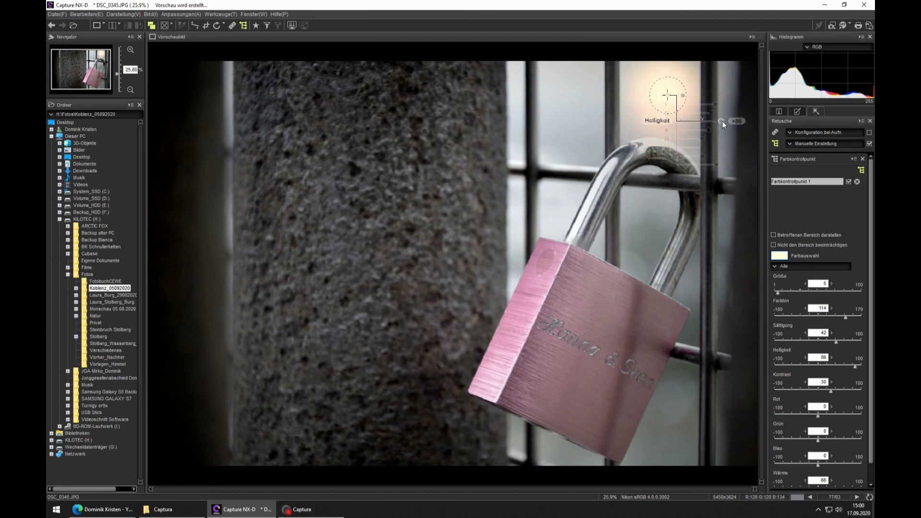
pyautogui.click(714, 130)
pyautogui.moveTo(714, 129); pyautogui.dragTo(715, 129)
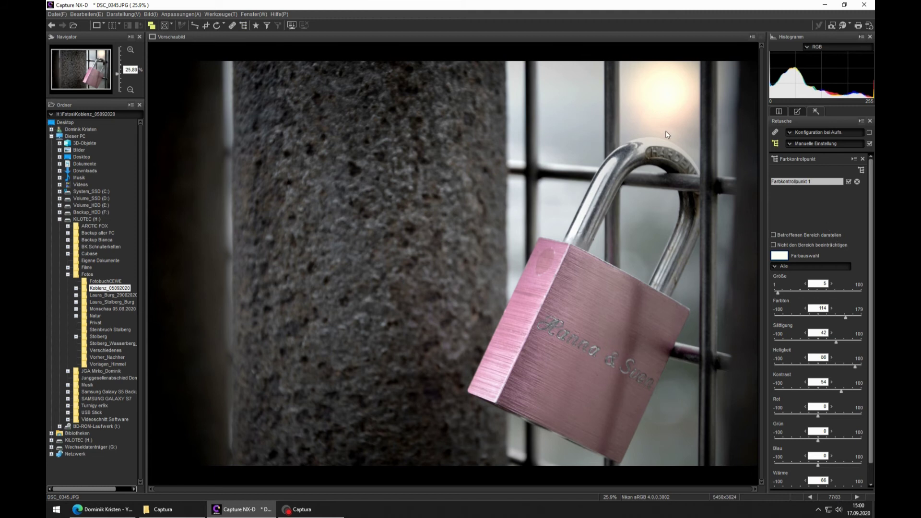
# Switch to Vorher/Nachher view with the original rendered beside the finished photo.
pyautogui.click(119, 27)
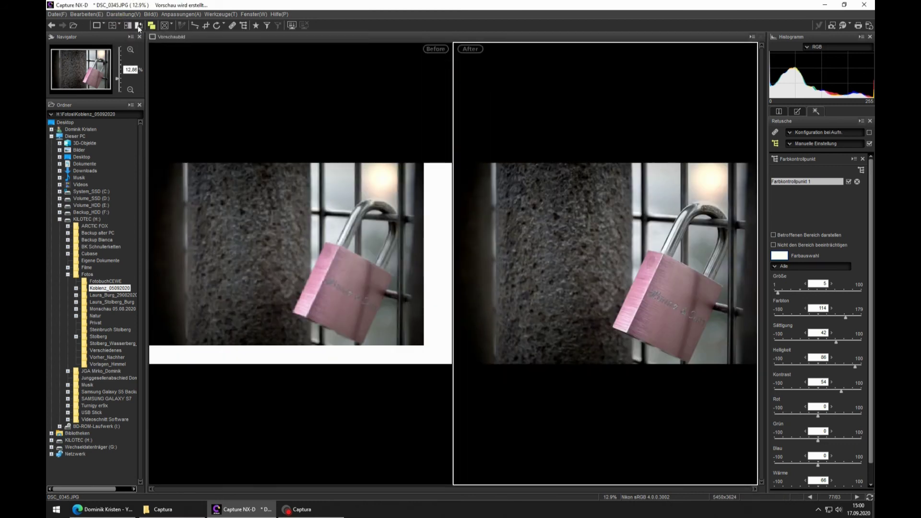
pyautogui.click(139, 28)
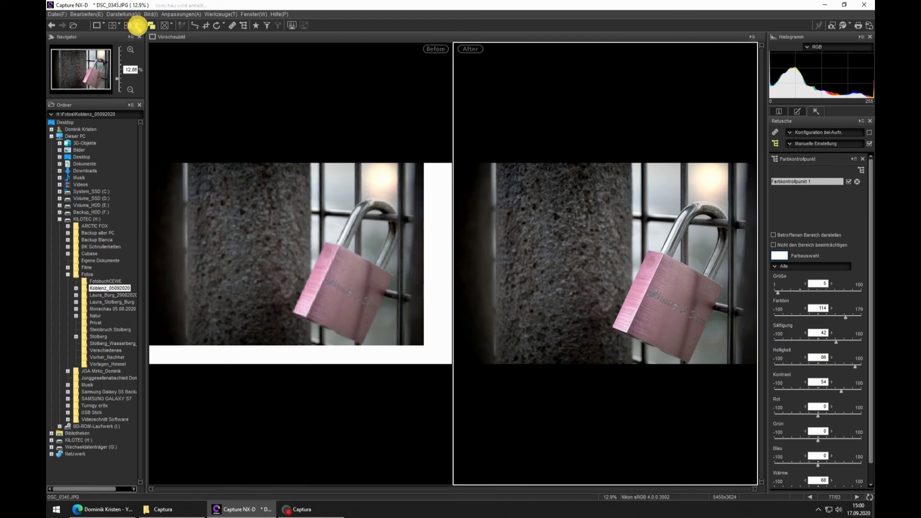